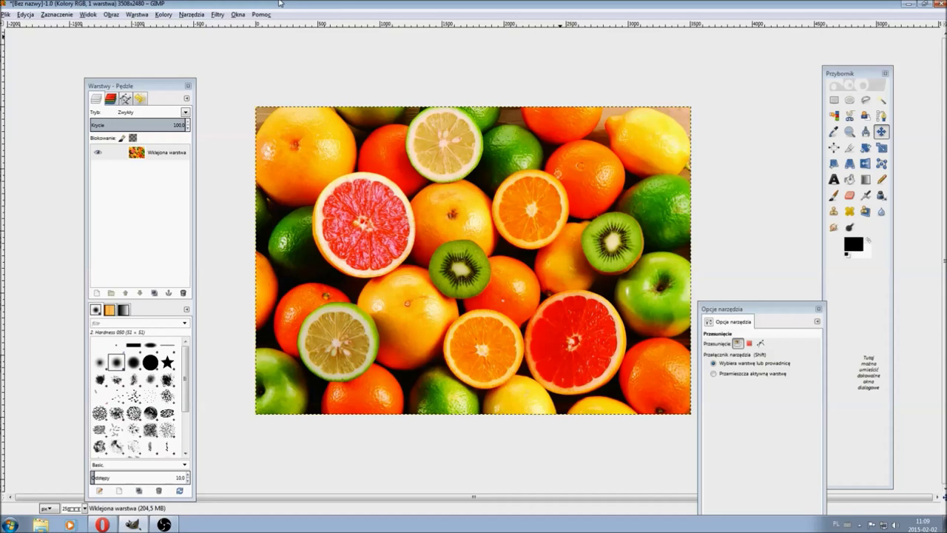
Make the pasted photo layer active and bring up the Filters > Decor > Add Border filter
click(280, 3)
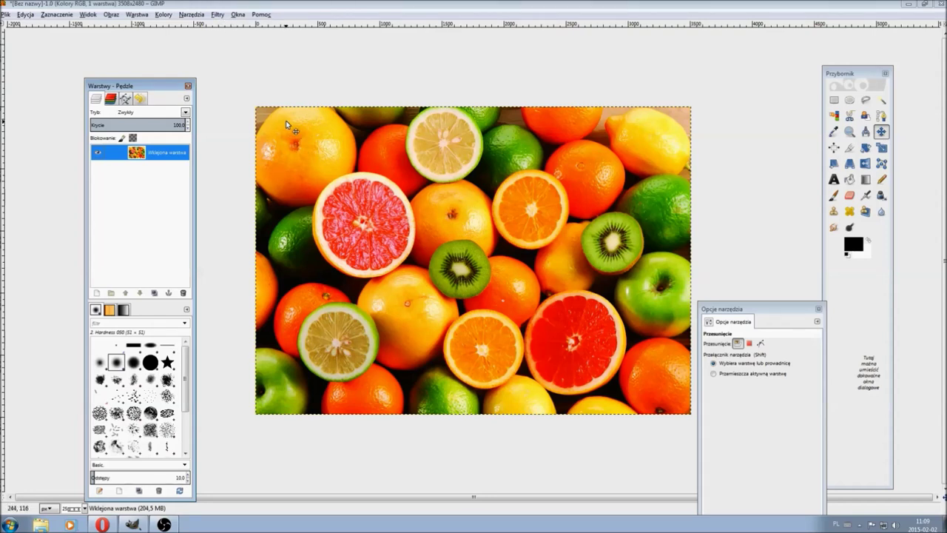
click(219, 15)
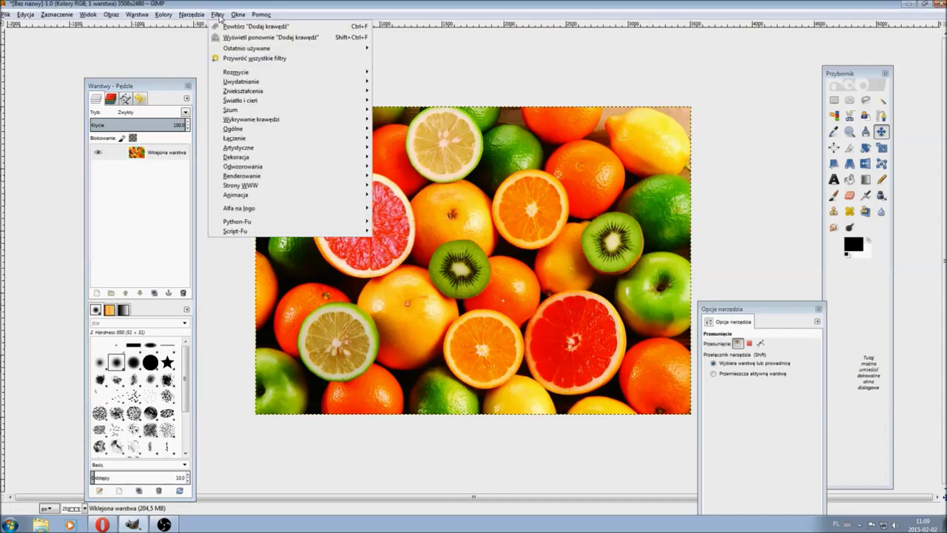
mouse_move(237, 156)
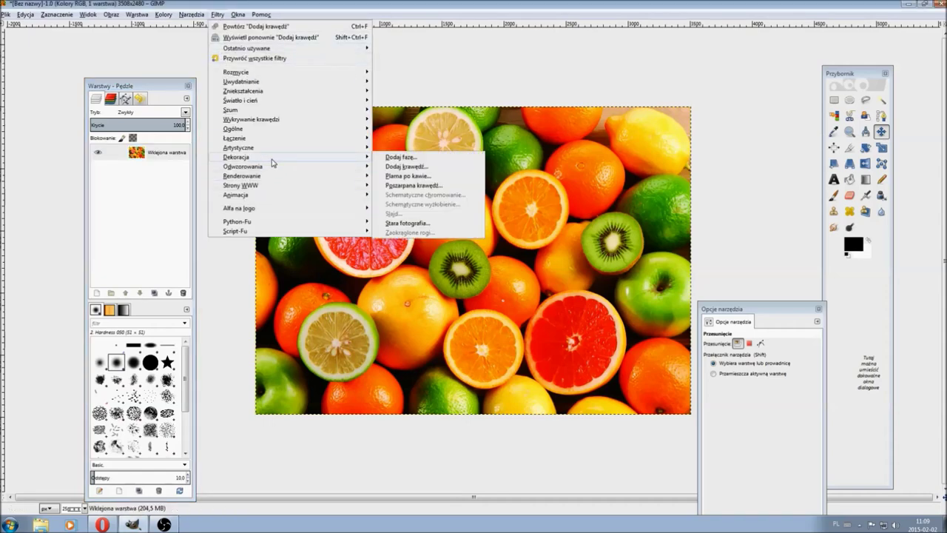
click(434, 167)
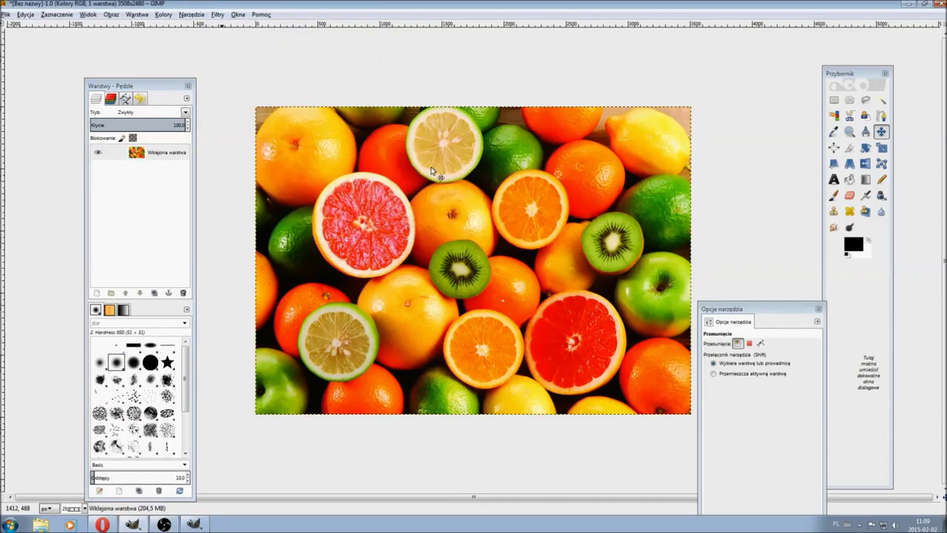
click(198, 525)
drag(481, 220, 479, 194)
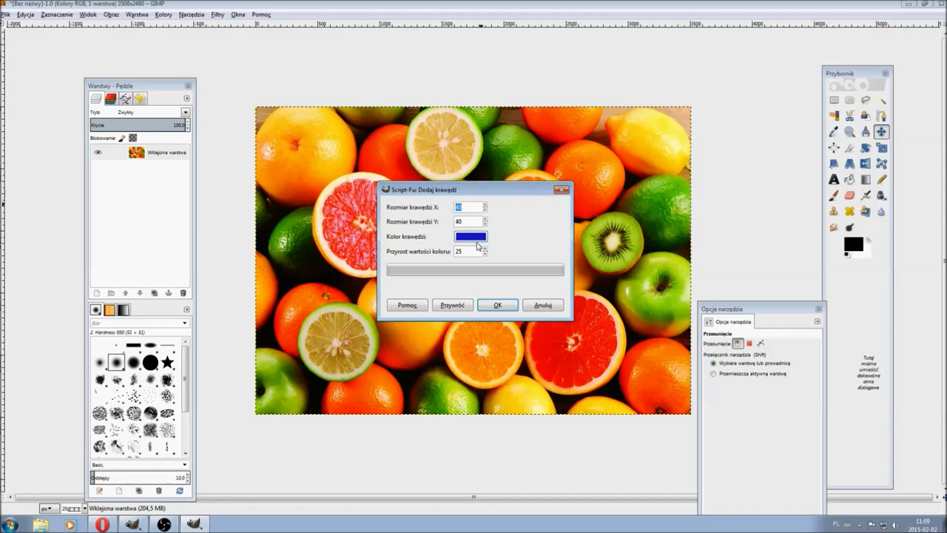
Apply a 50 px blue border, with X and Y 50 and increased delta
click(485, 206)
click(485, 206)
click(478, 236)
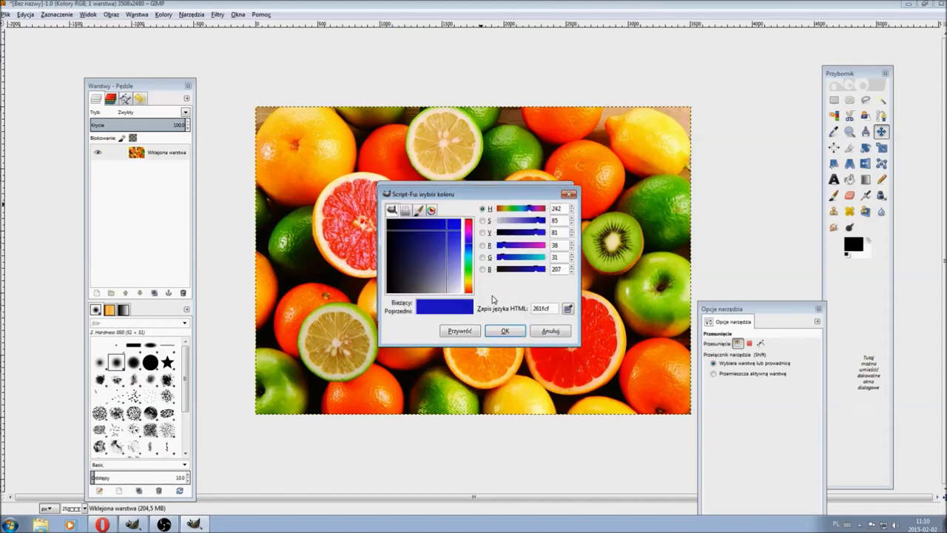
click(503, 330)
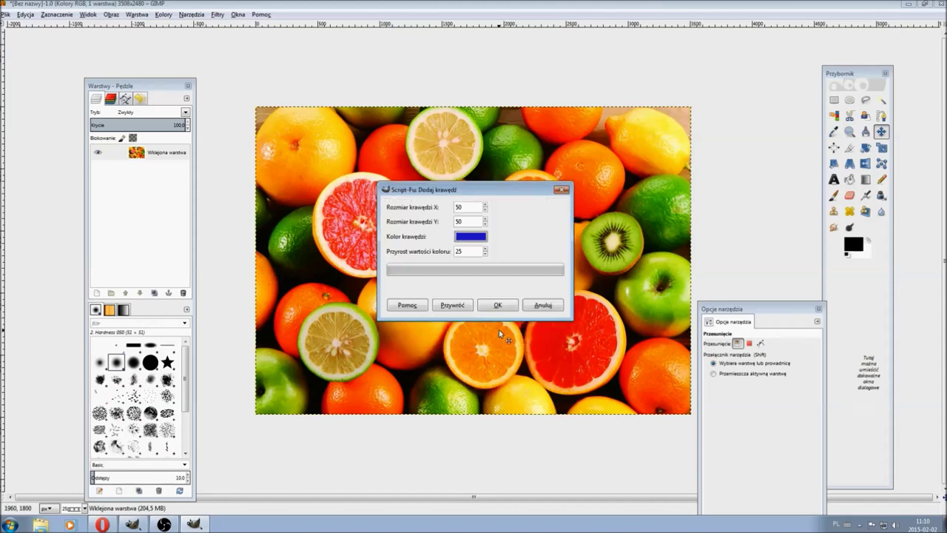
click(486, 249)
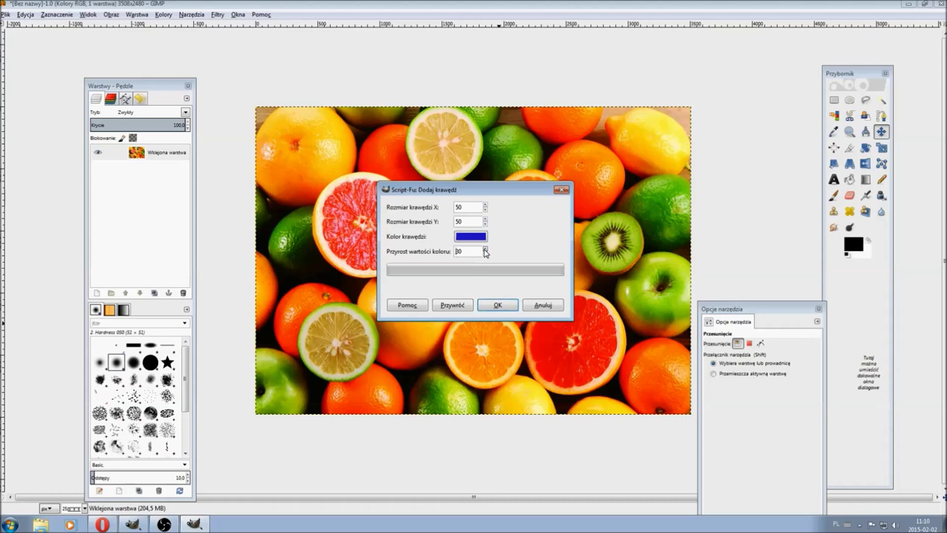
click(490, 307)
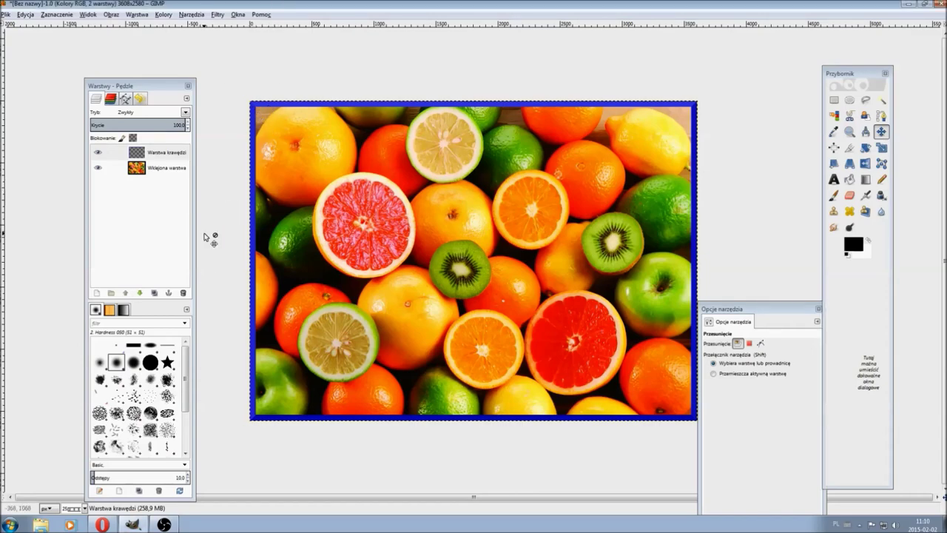
key(plus)
key(plus)
scroll(526, 412, up, 5)
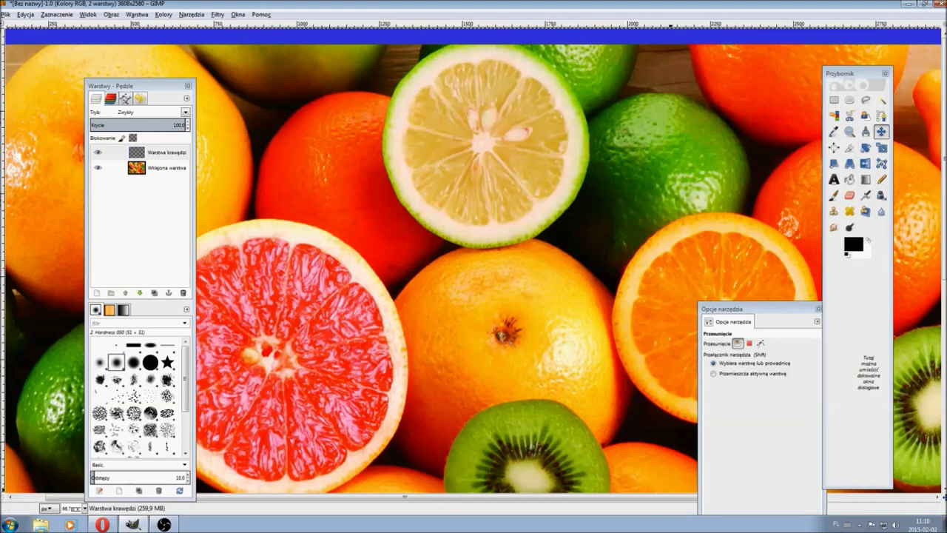
scroll(647, 499, right, 5)
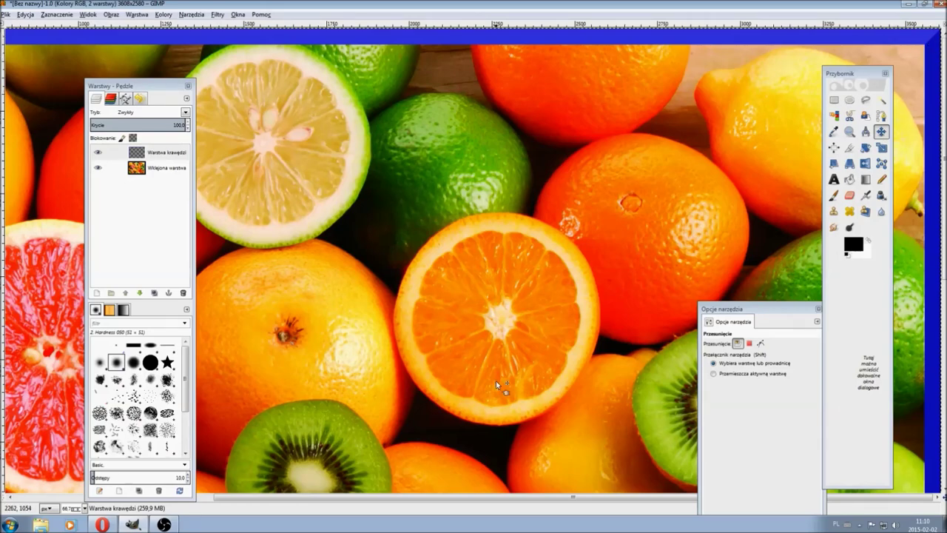
drag(500, 498, 250, 498)
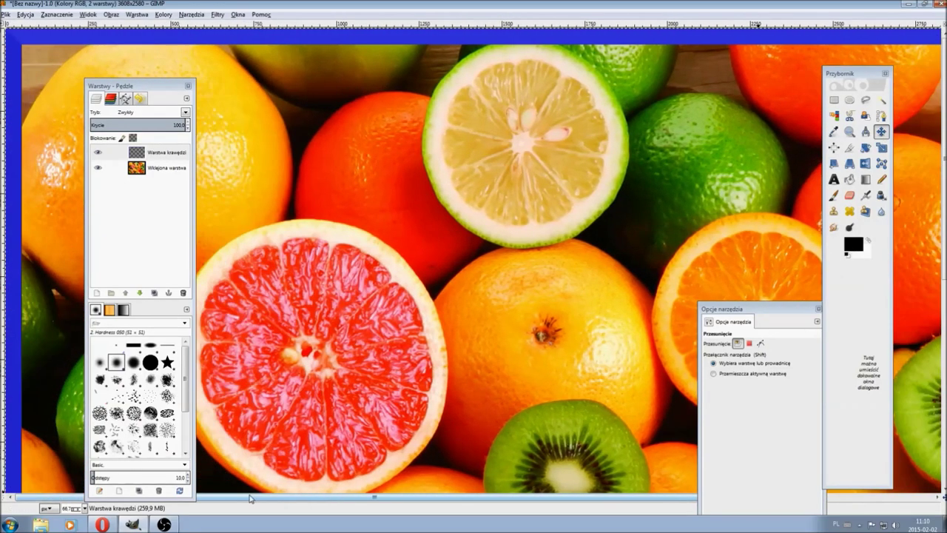
scroll(29, 305, down, 10)
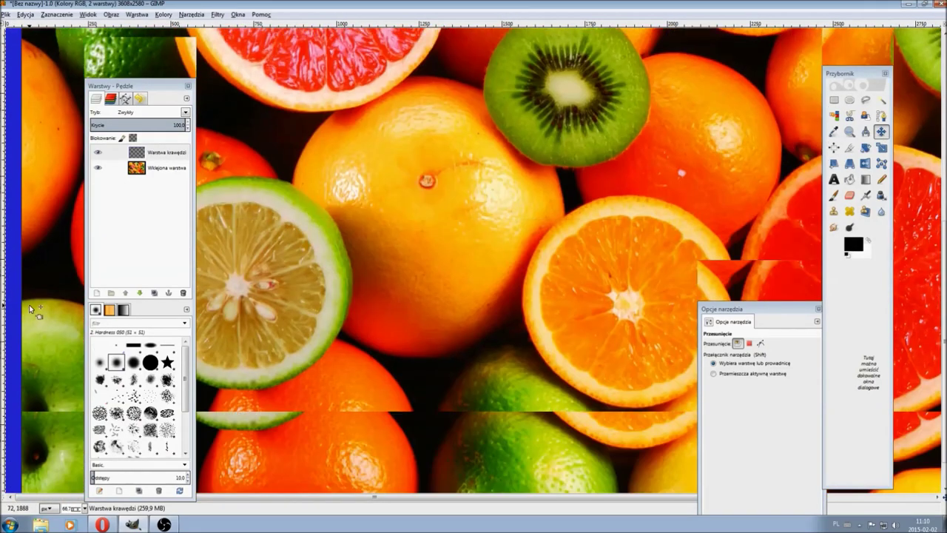
drag(422, 498, 614, 500)
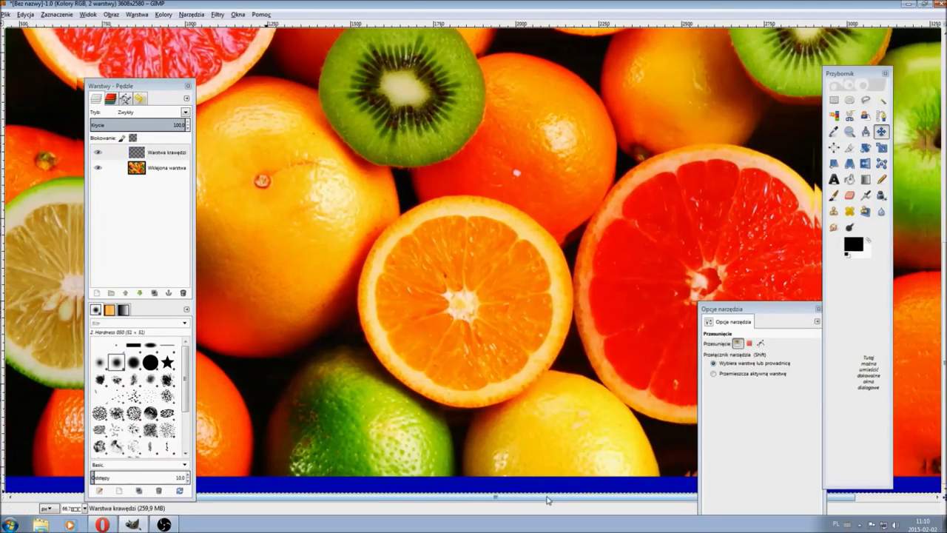
scroll(509, 311, up, 10)
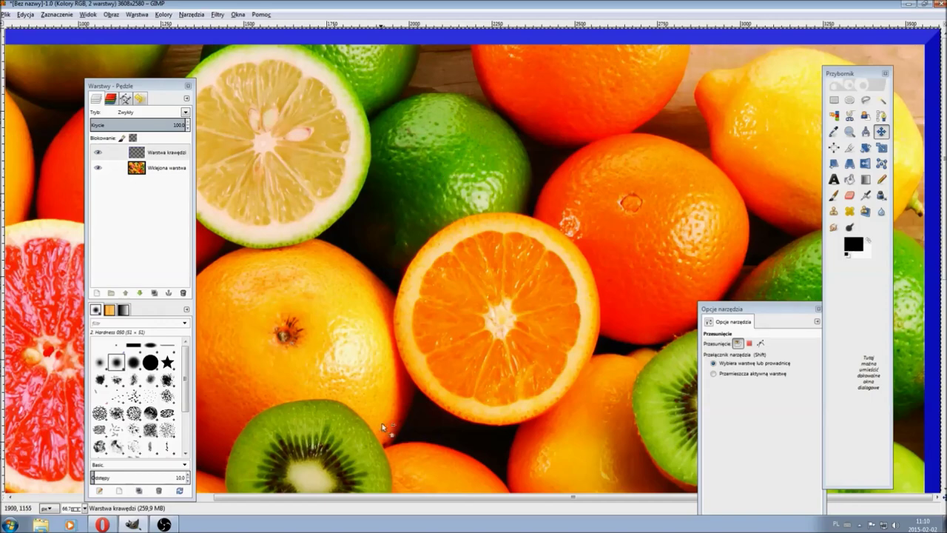
key(minus)
key(minus)
key(minus)
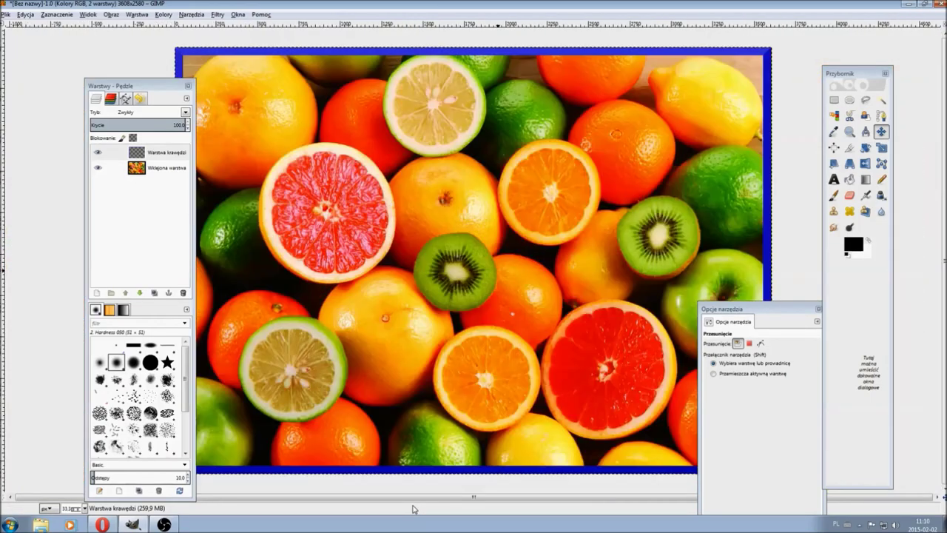
Delete the border layer and undo past Add Border, restoring the single-layer 3508×2480 photo
click(171, 154)
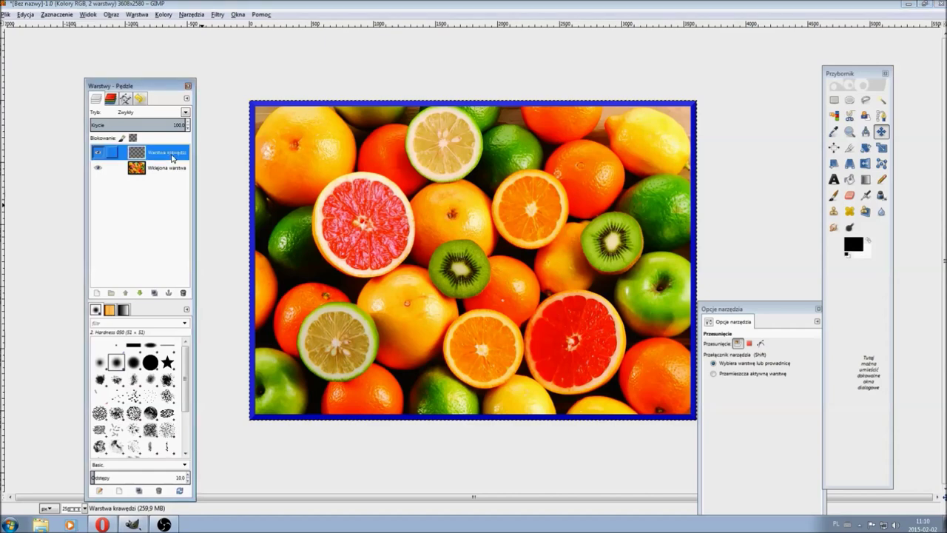
click(183, 293)
click(25, 14)
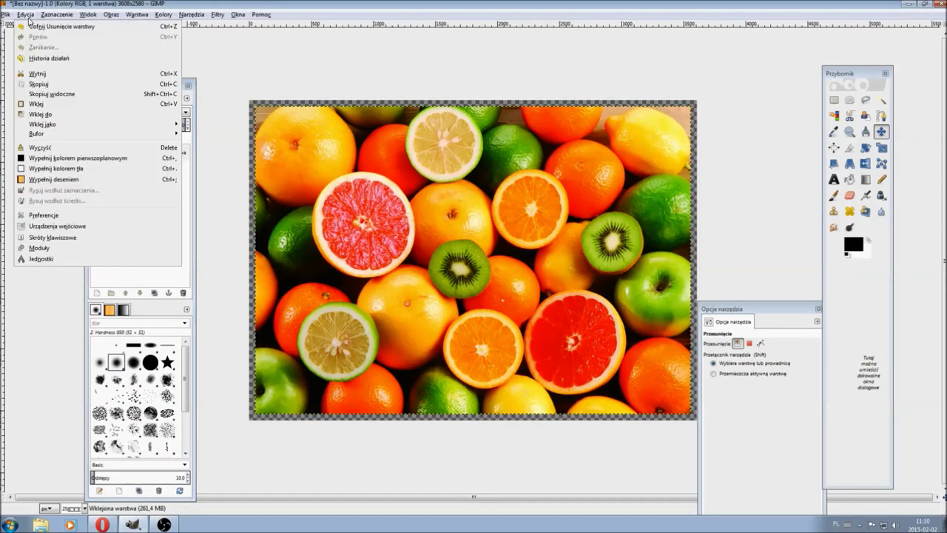
click(52, 26)
click(25, 15)
click(46, 26)
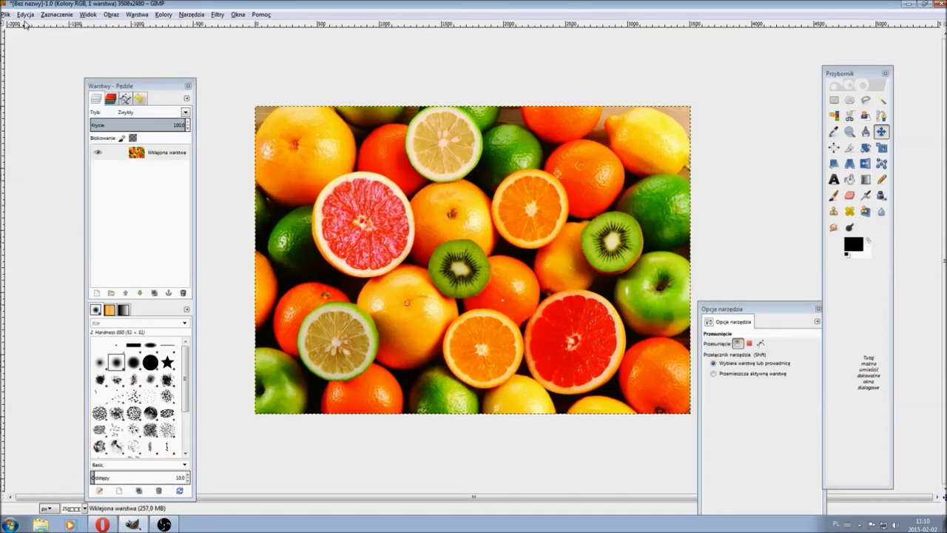
click(146, 89)
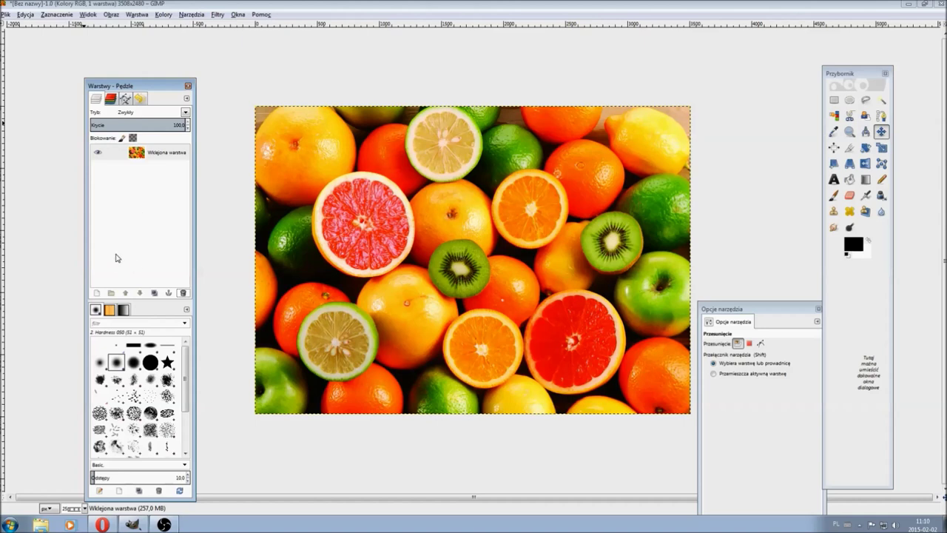
click(96, 293)
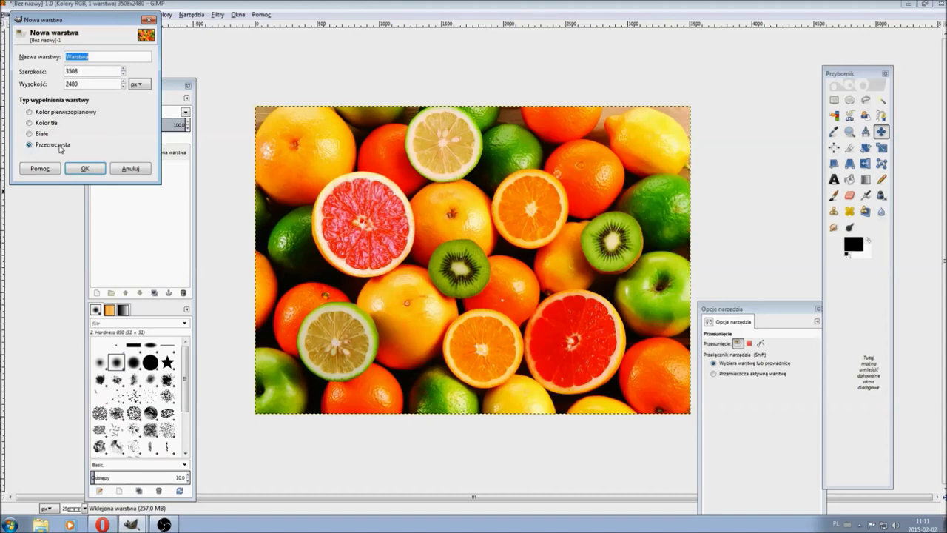
Add a transparent full-size layer above the photo and select the whole image
click(84, 169)
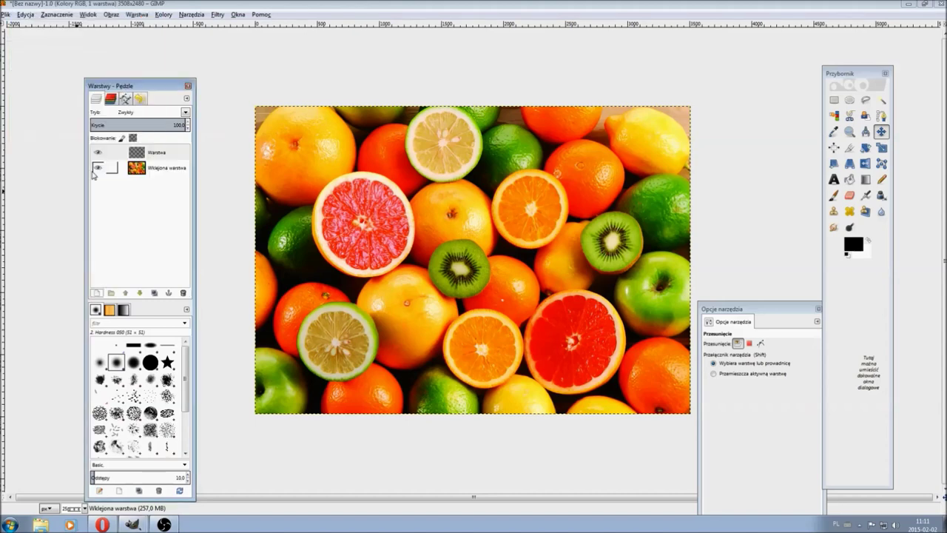
click(58, 4)
click(57, 18)
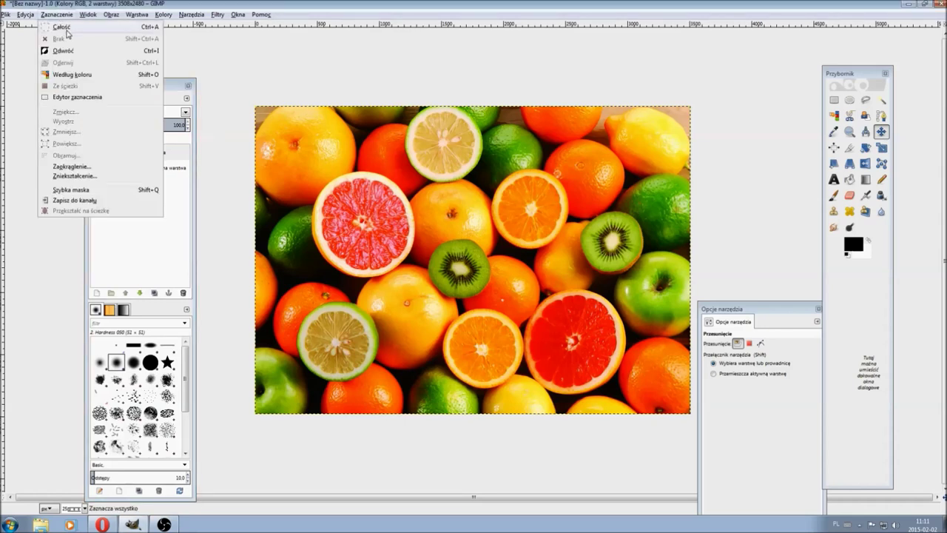
click(67, 28)
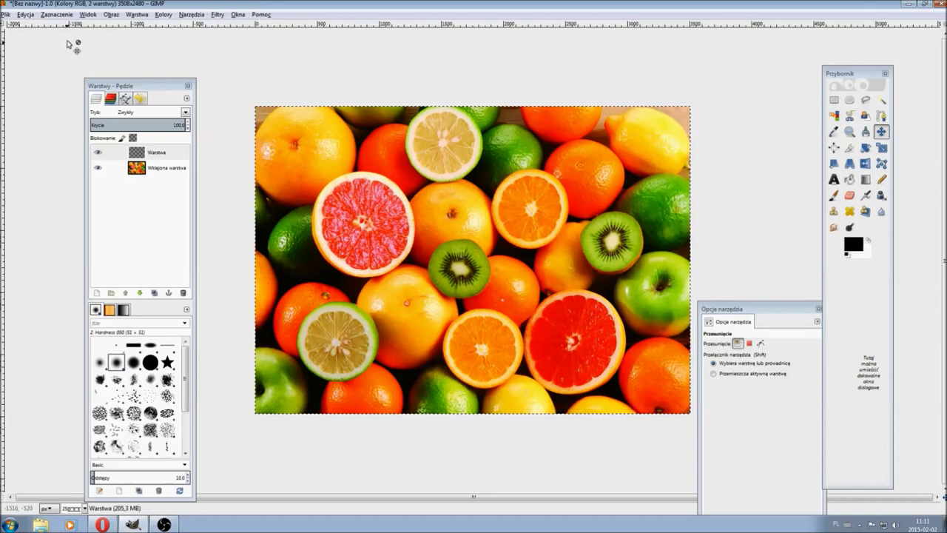
Shrink the selection 65 px inward from the image border, with Bucket Fill ready
click(62, 16)
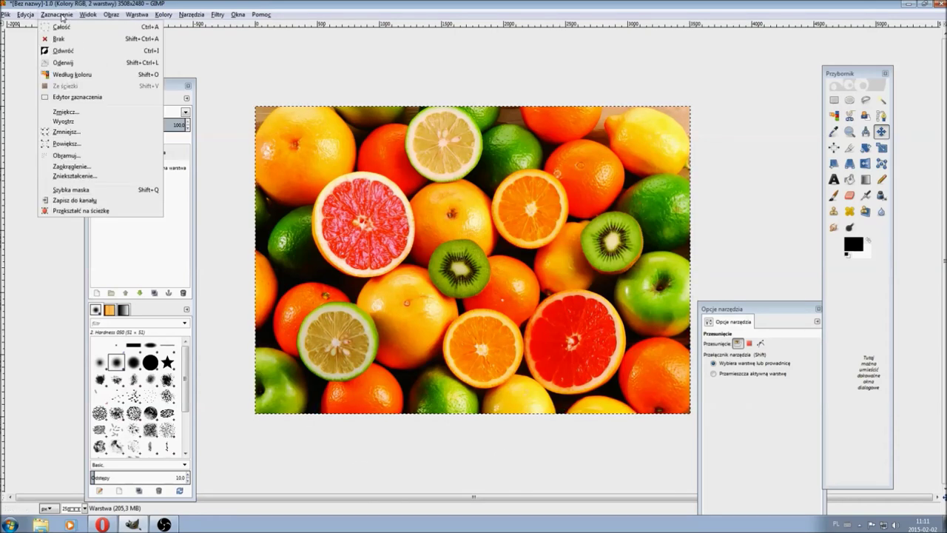
click(94, 137)
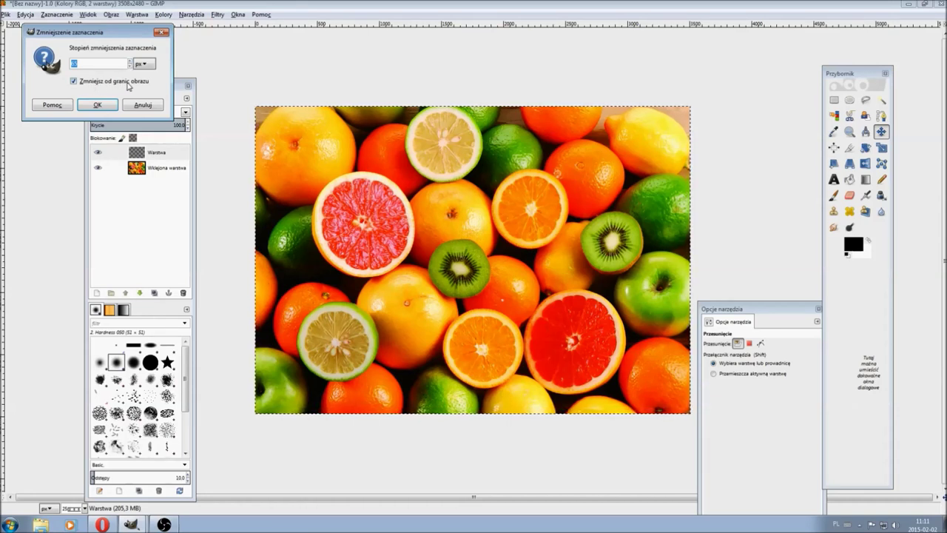
click(107, 104)
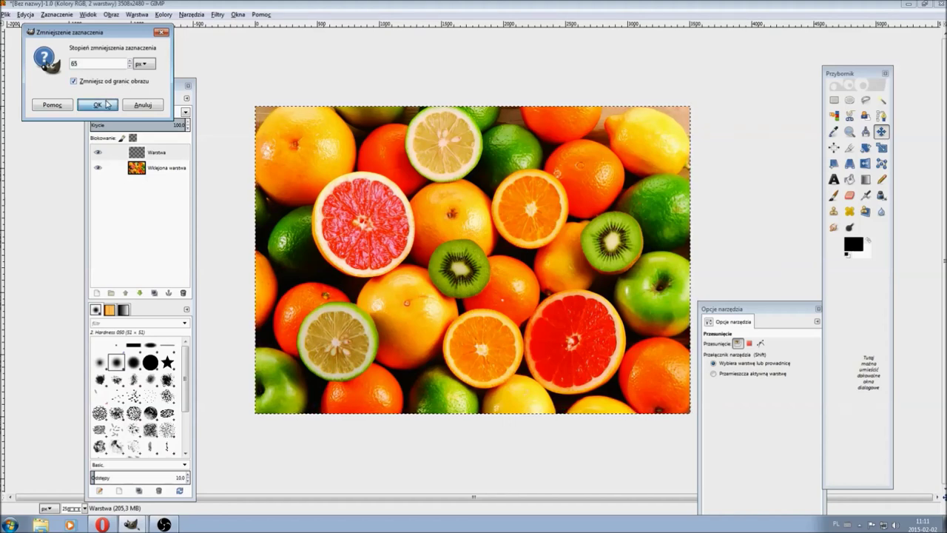
key(shift+b)
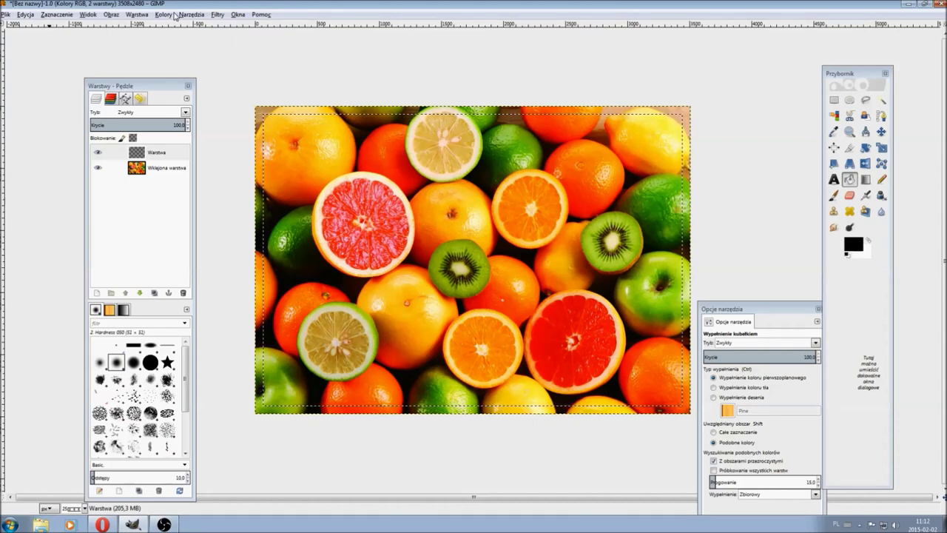
click(59, 14)
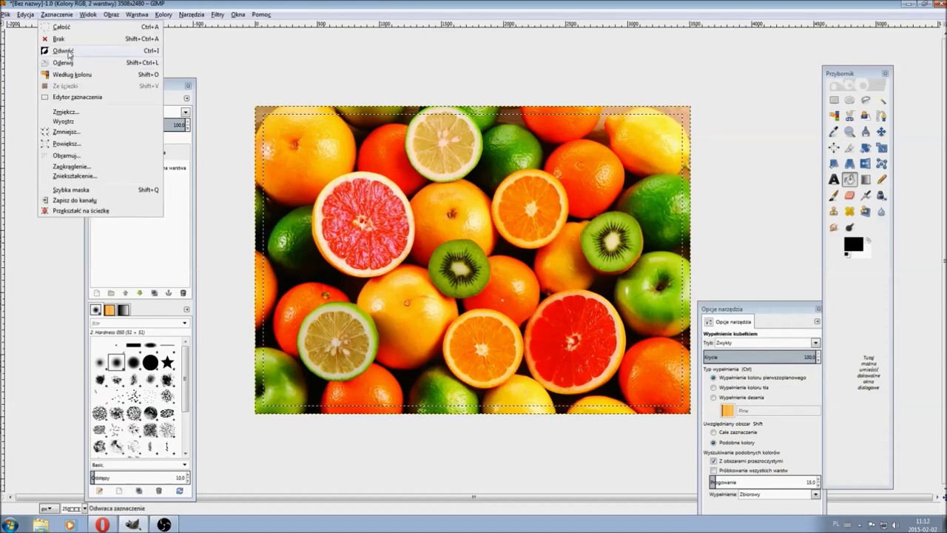
Invert the selection and bucket-fill the 65 px edge band with black
click(65, 51)
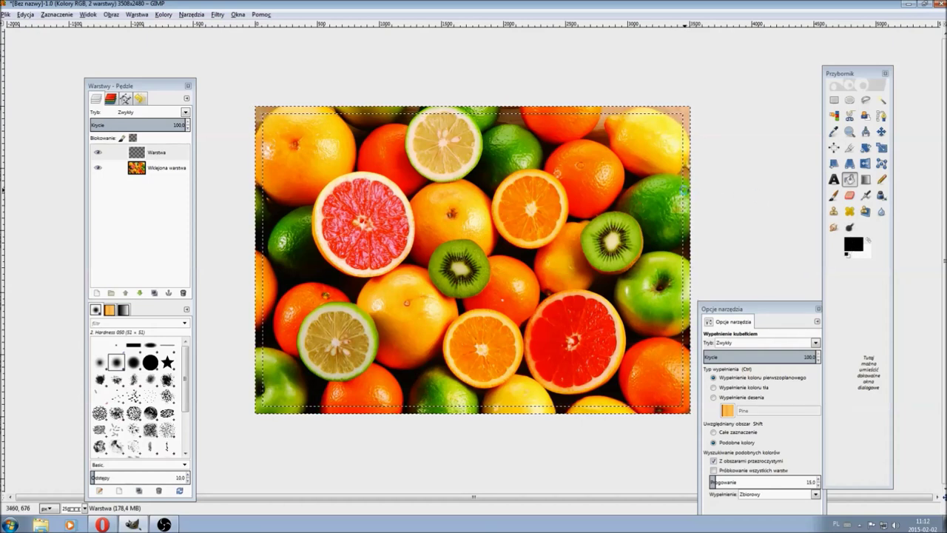
click(685, 190)
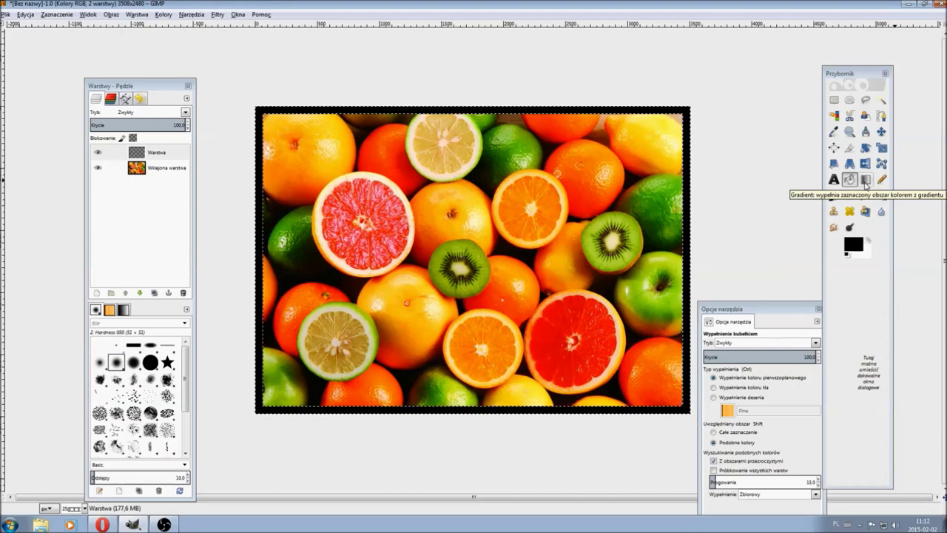
Draw trial linear gradients across the border selection with the Gradient tool
click(866, 180)
drag(688, 268, 690, 302)
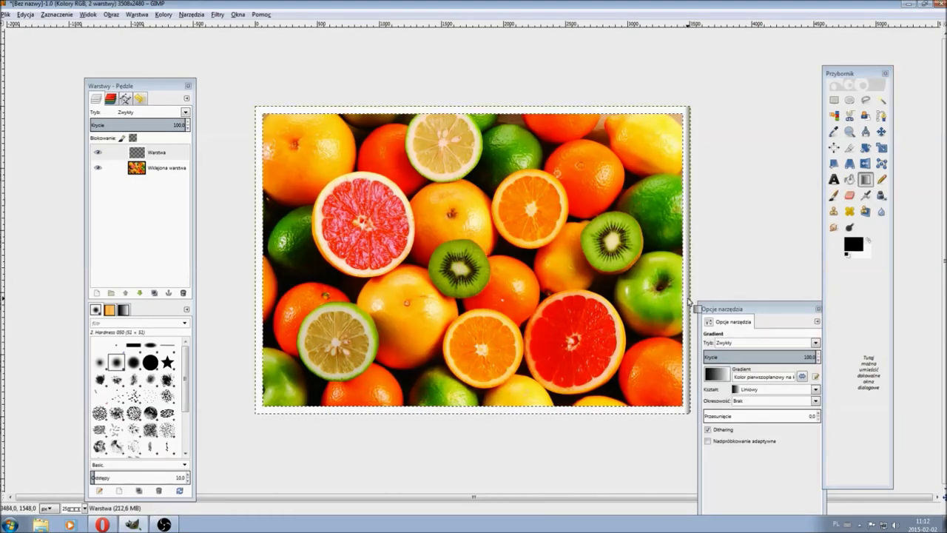
drag(376, 479, 465, 260)
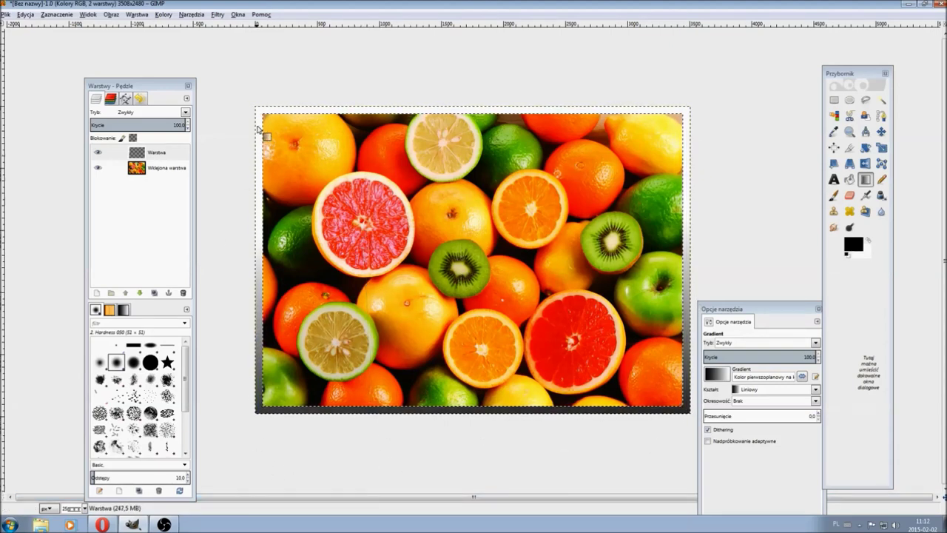
drag(335, 153, 431, 388)
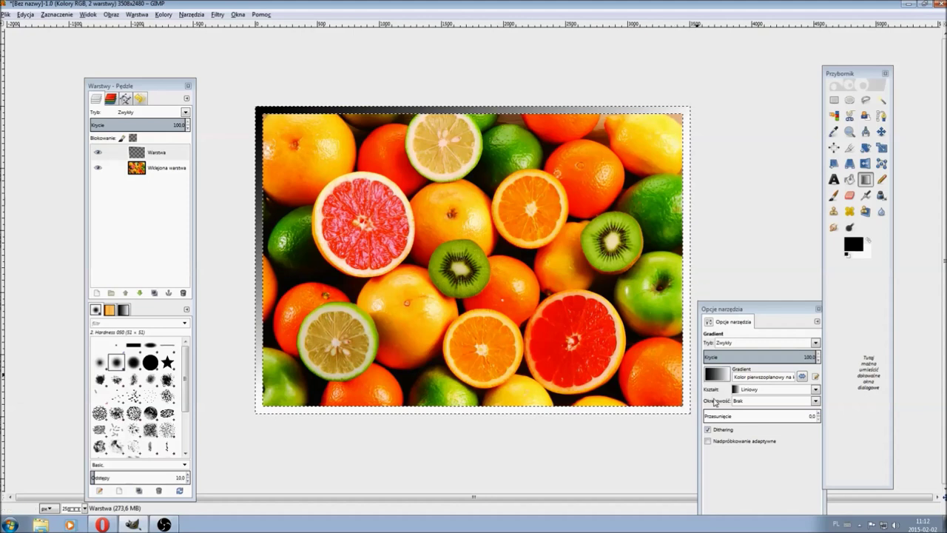
Redraw the border band using the multicolour Abstract 1 gradient
click(718, 376)
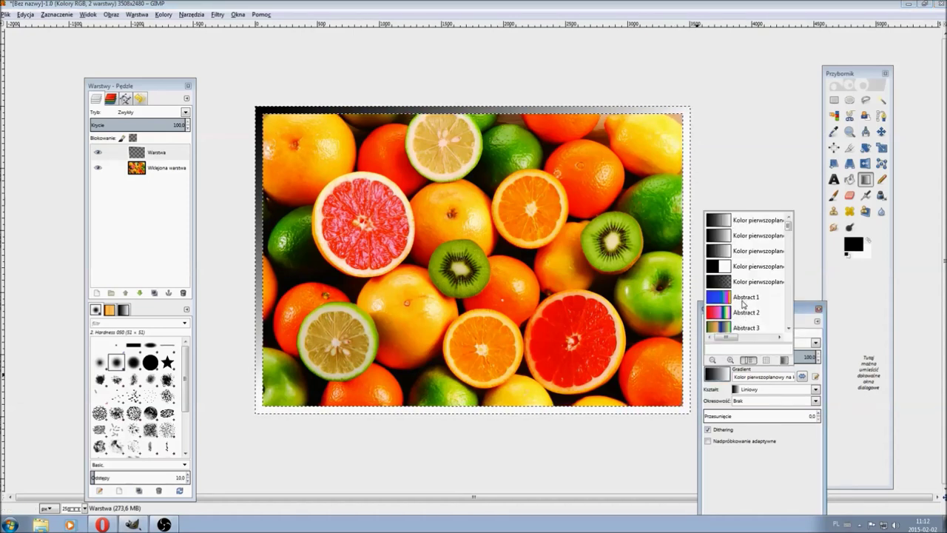
click(743, 299)
drag(692, 418, 670, 411)
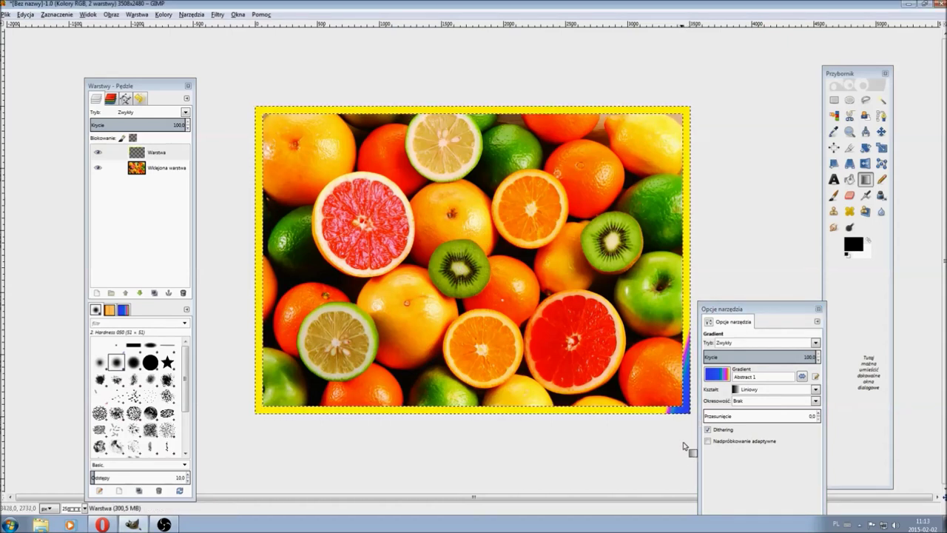
drag(694, 423, 656, 412)
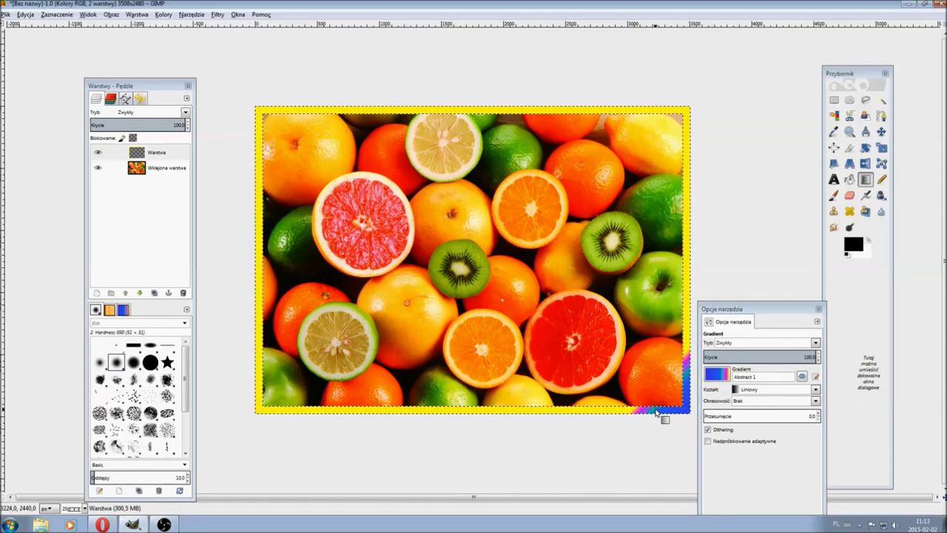
drag(672, 444, 518, 440)
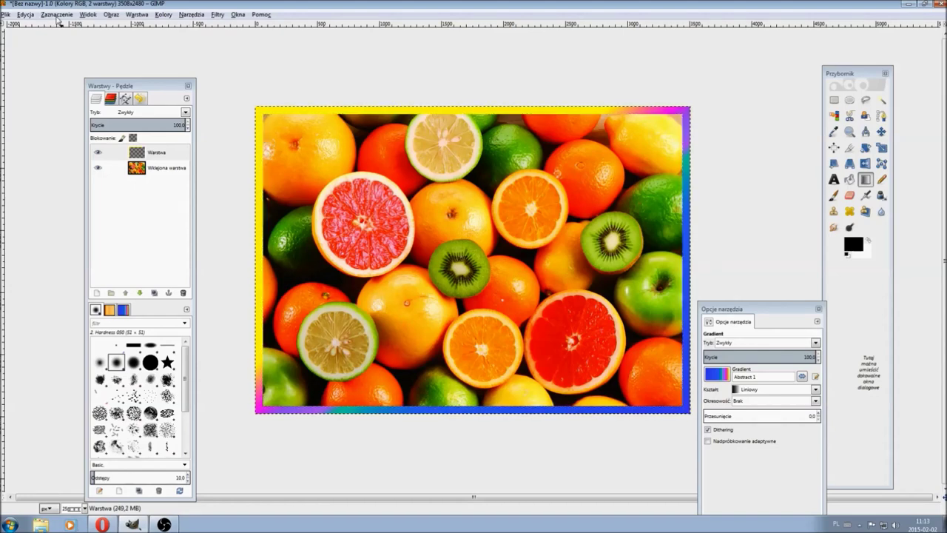
Shrink the selection 75 px from the image border, just inside the gradient band
click(58, 15)
click(57, 16)
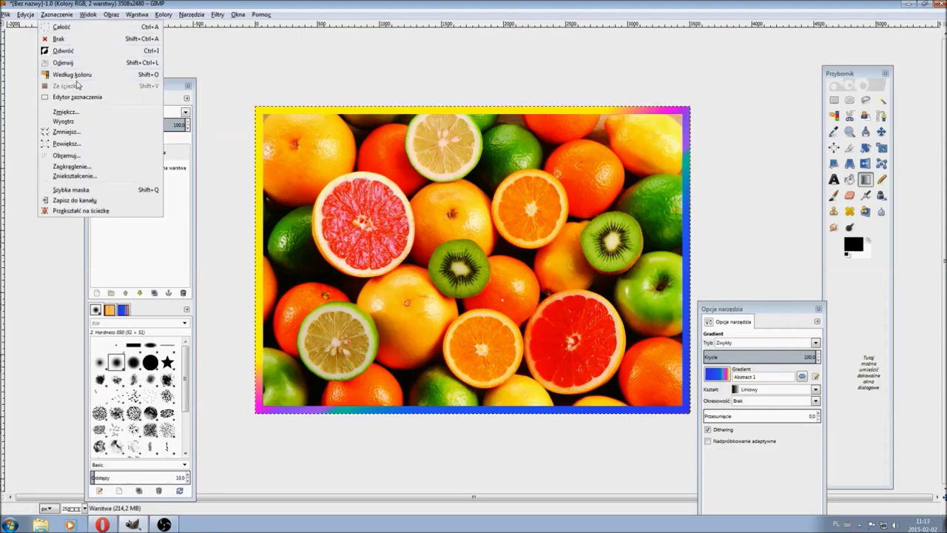
click(83, 134)
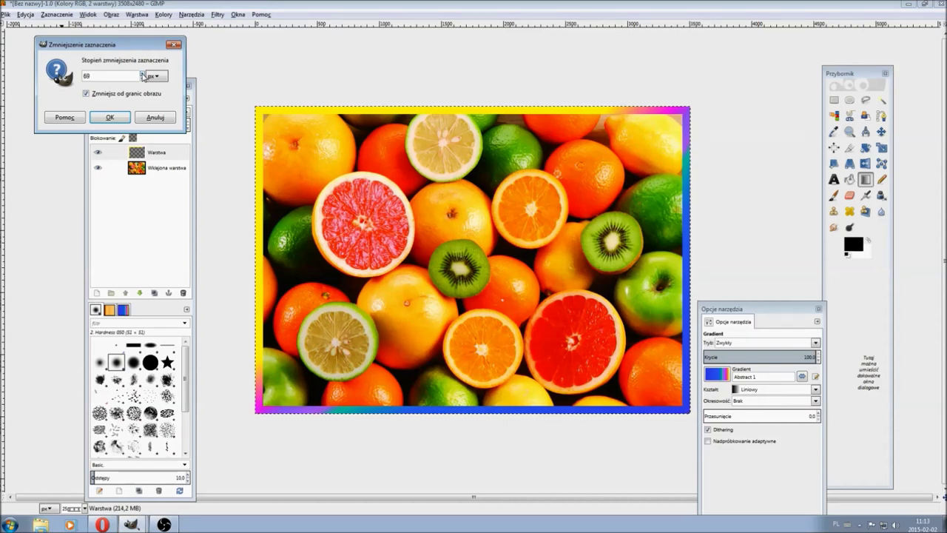
click(143, 76)
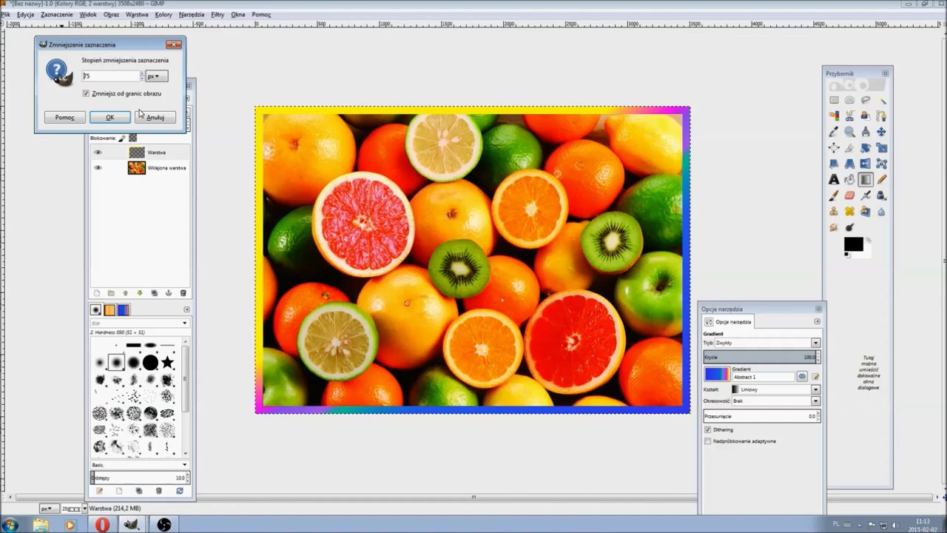
click(123, 115)
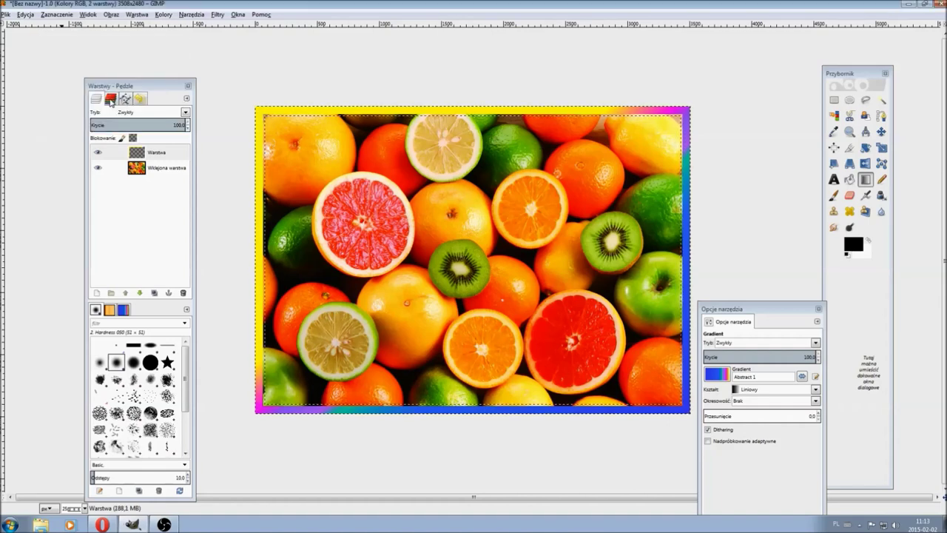
click(850, 179)
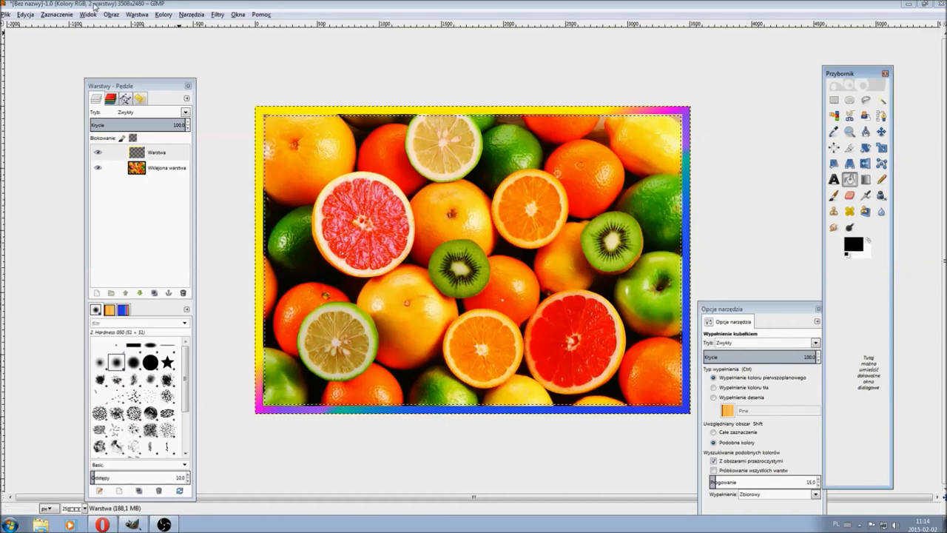
Invert the selection and set the foreground colour to white, zooming in to inspect
click(65, 15)
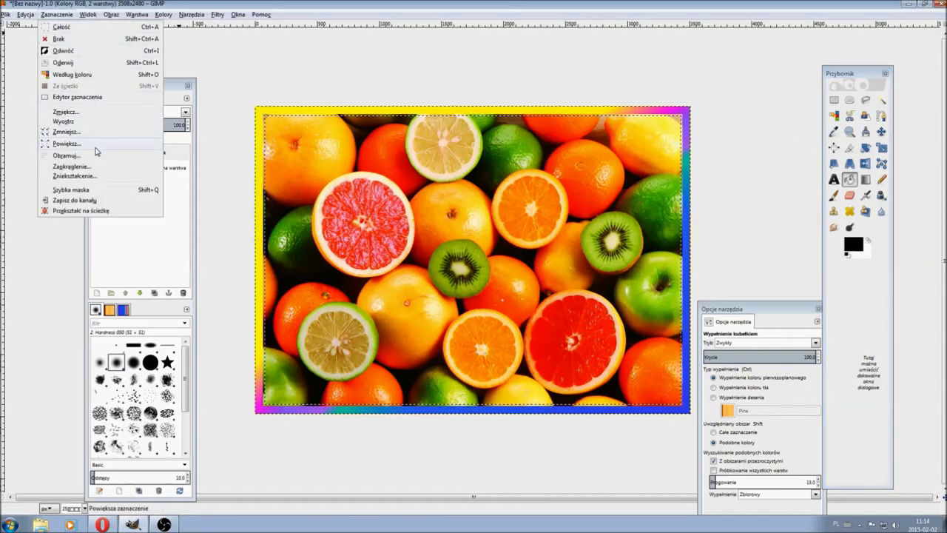
click(95, 59)
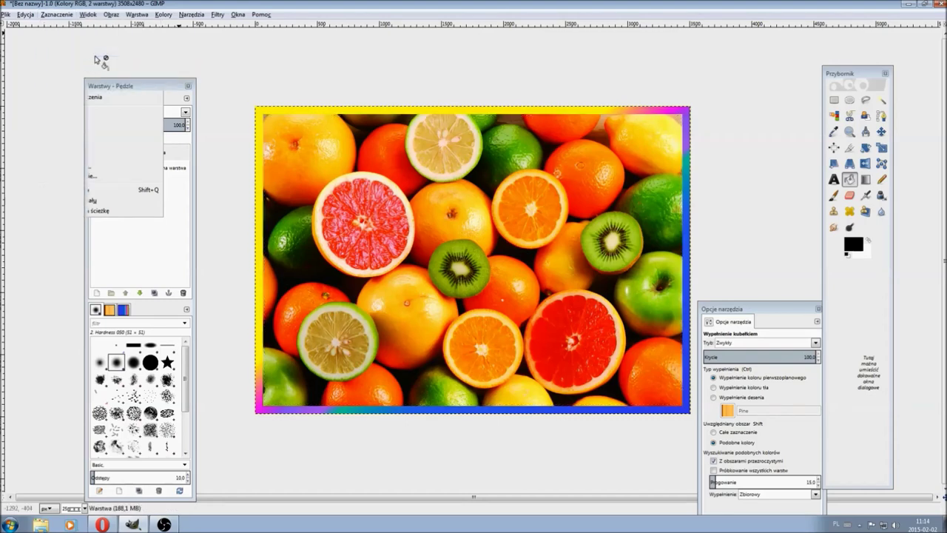
click(255, 257)
click(256, 295)
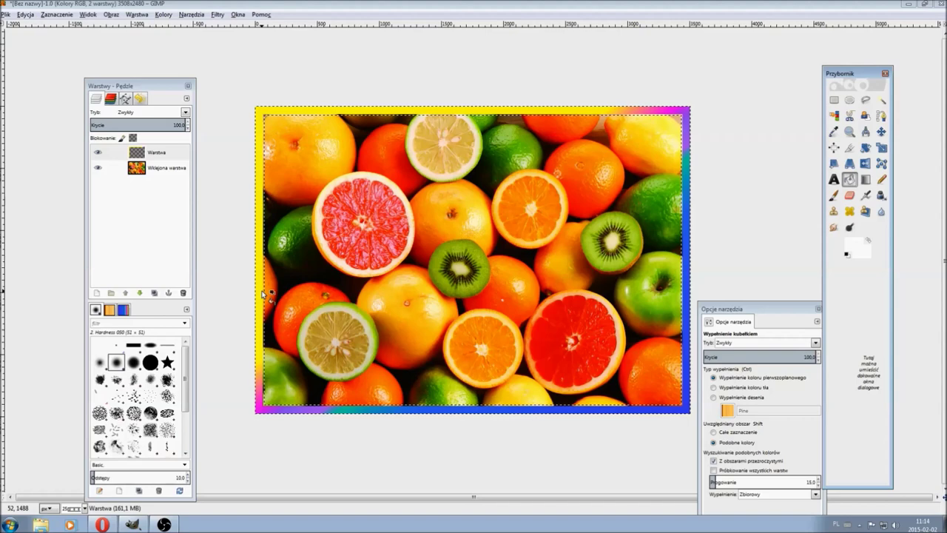
key(plus)
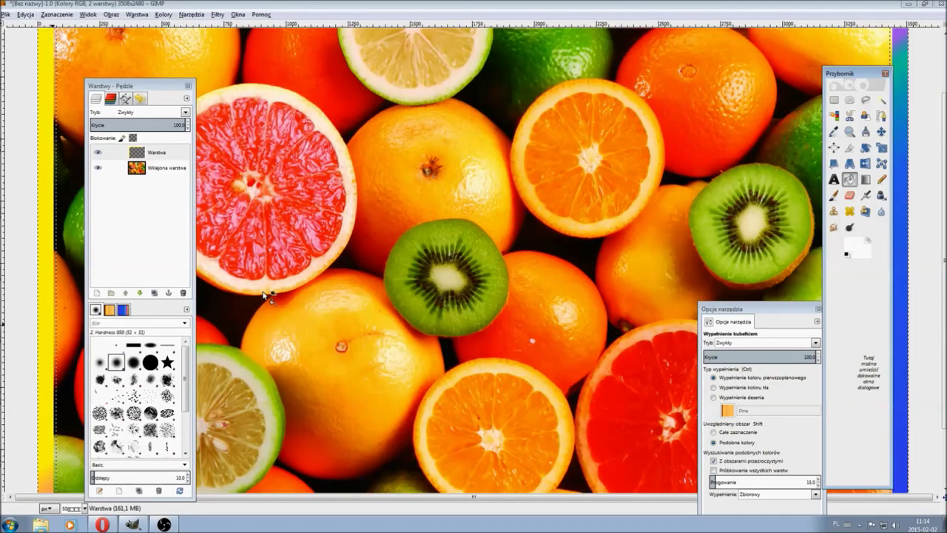
scroll(302, 258, down, 3)
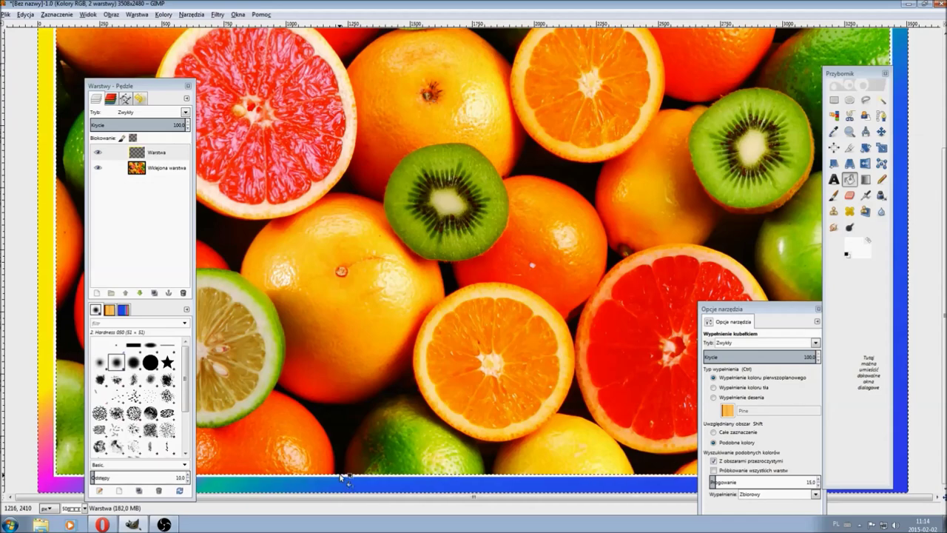
key(minus)
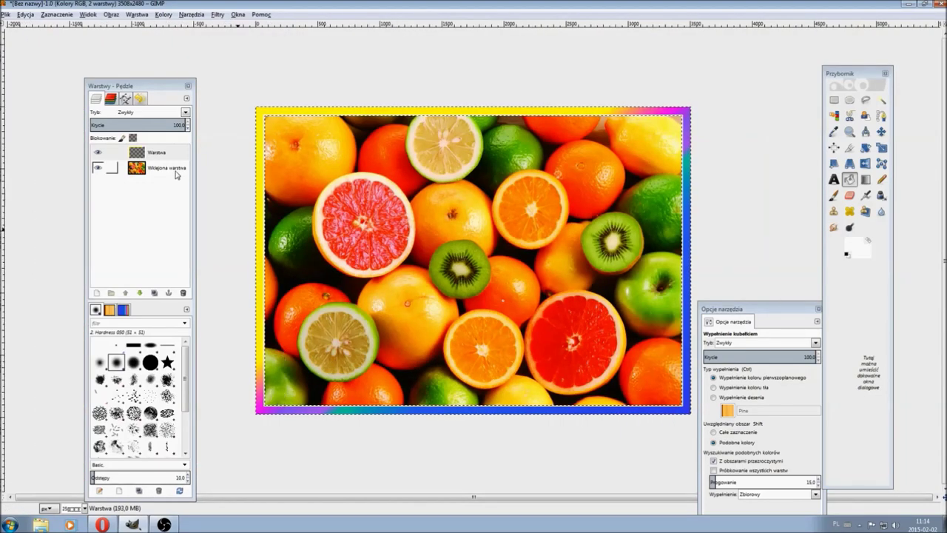
Switch to the Move tool and deselect everything with Select > None
key(m)
click(57, 14)
click(60, 39)
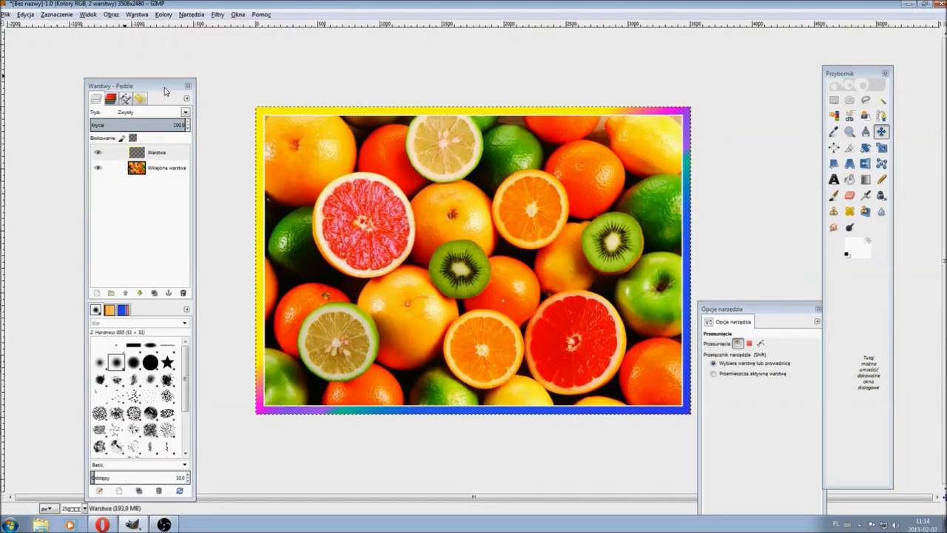